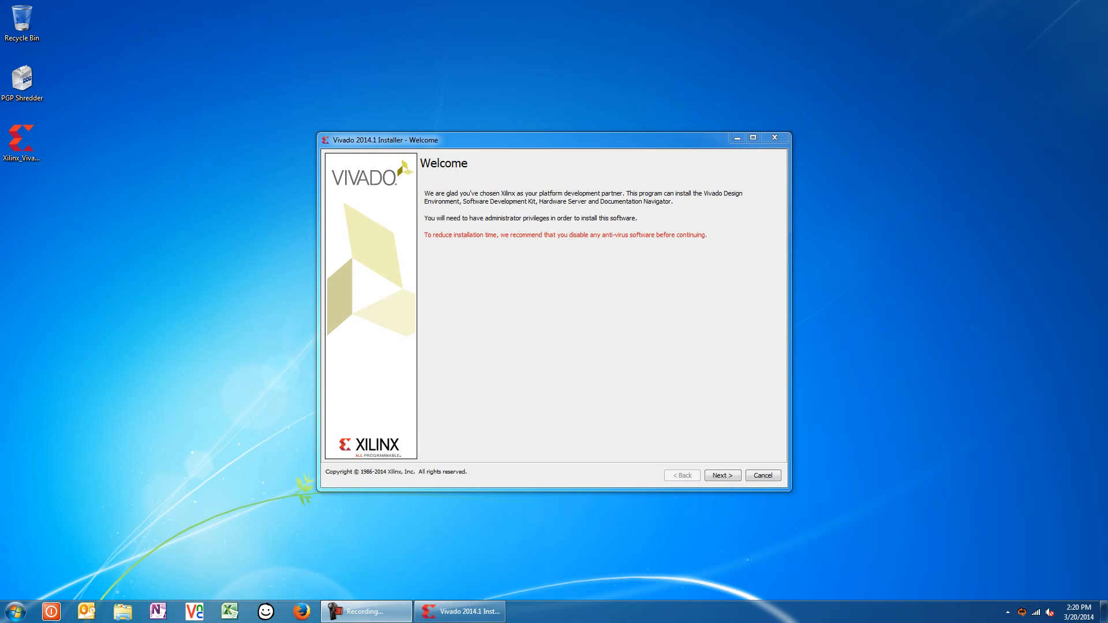
# Advance past the welcome page and choose to install from a previously downloaded archive
pyautogui.click(736, 476)
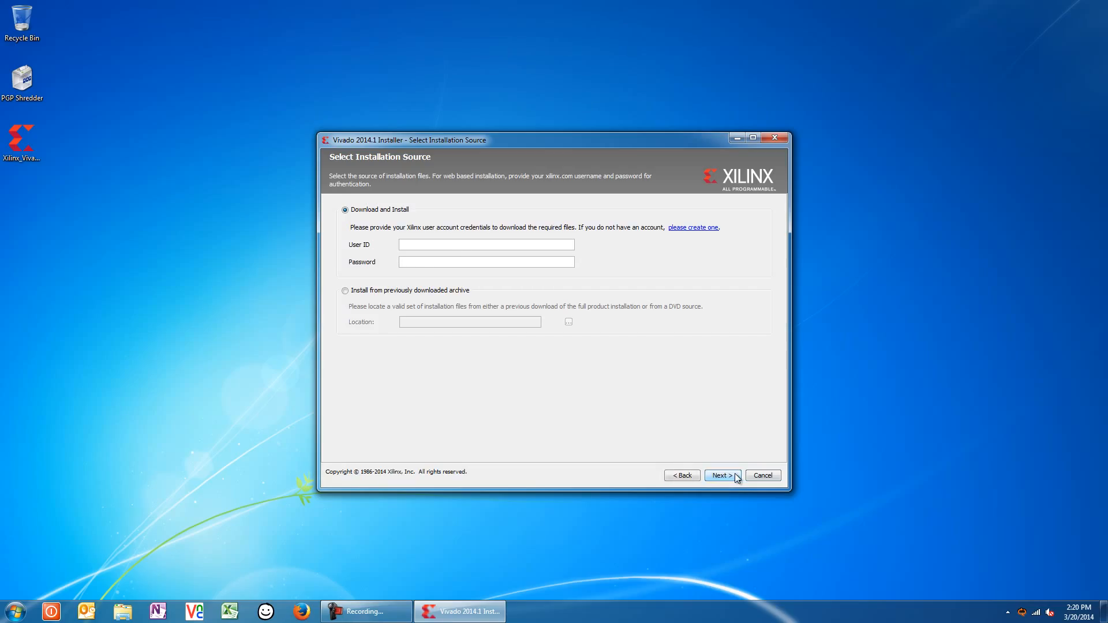
pyautogui.click(464, 245)
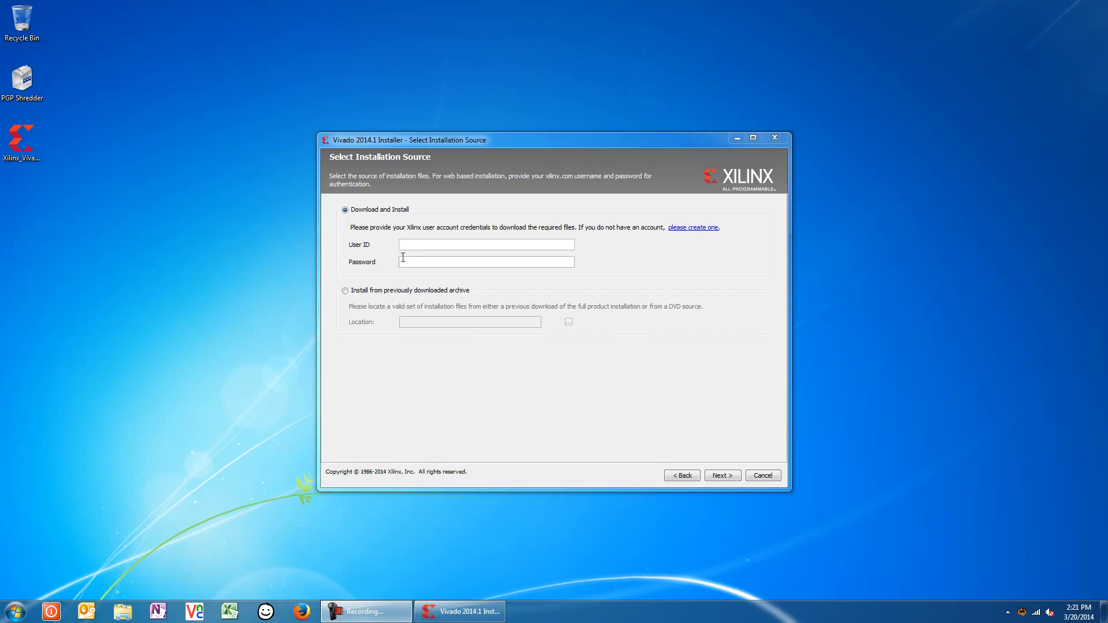
pyautogui.click(345, 291)
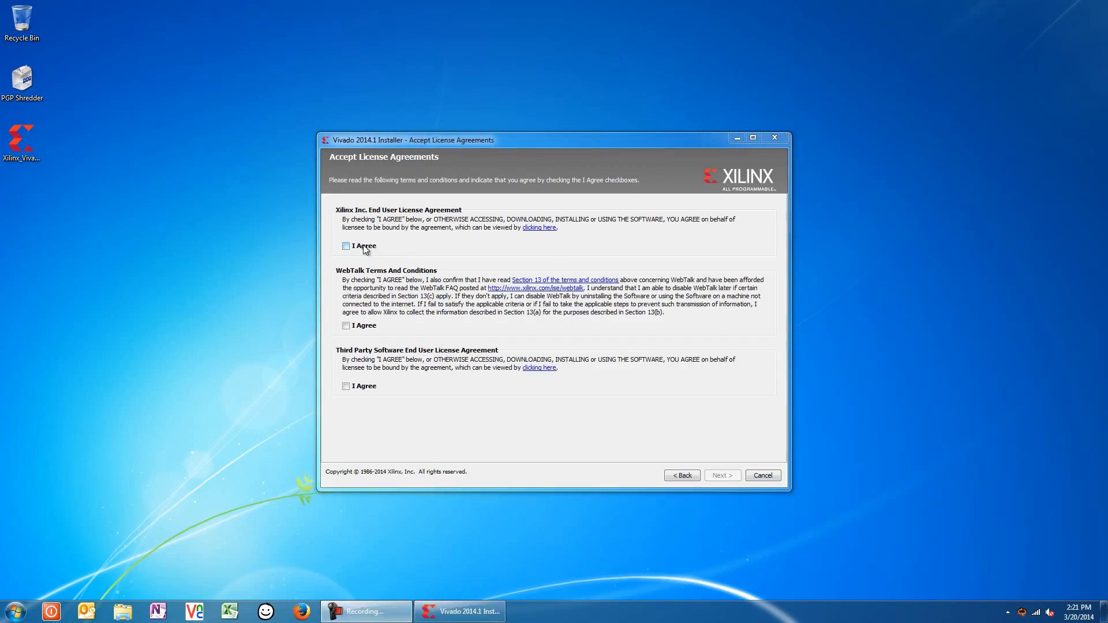
# Accept the Xilinx, WebTalk and third-party license agreements and continue to the edition selection
pyautogui.click(363, 247)
pyautogui.click(361, 327)
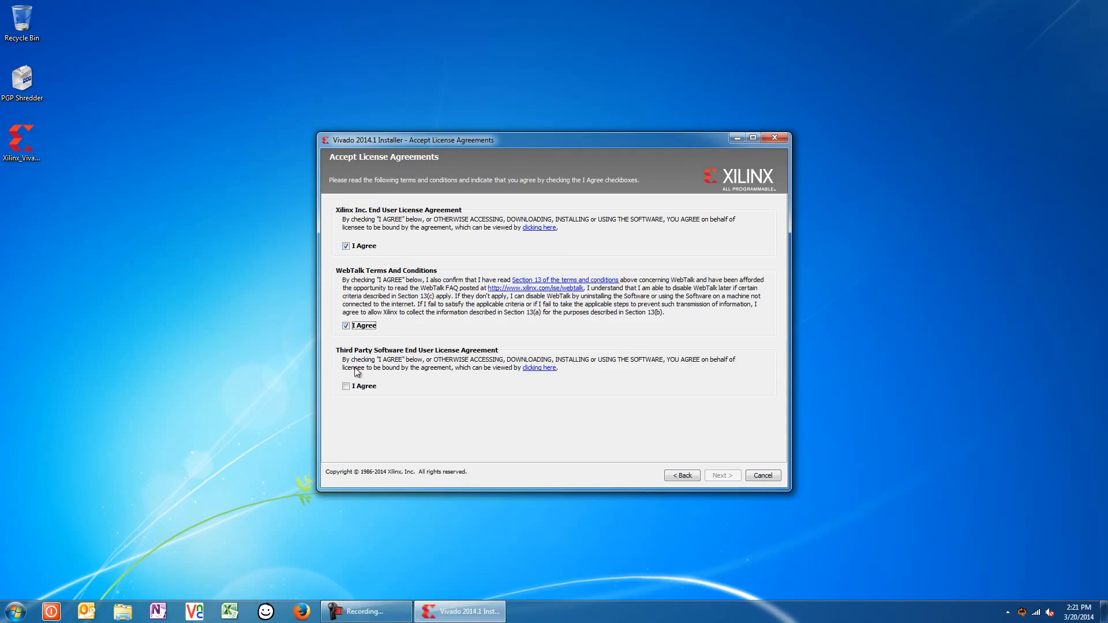
pyautogui.click(355, 386)
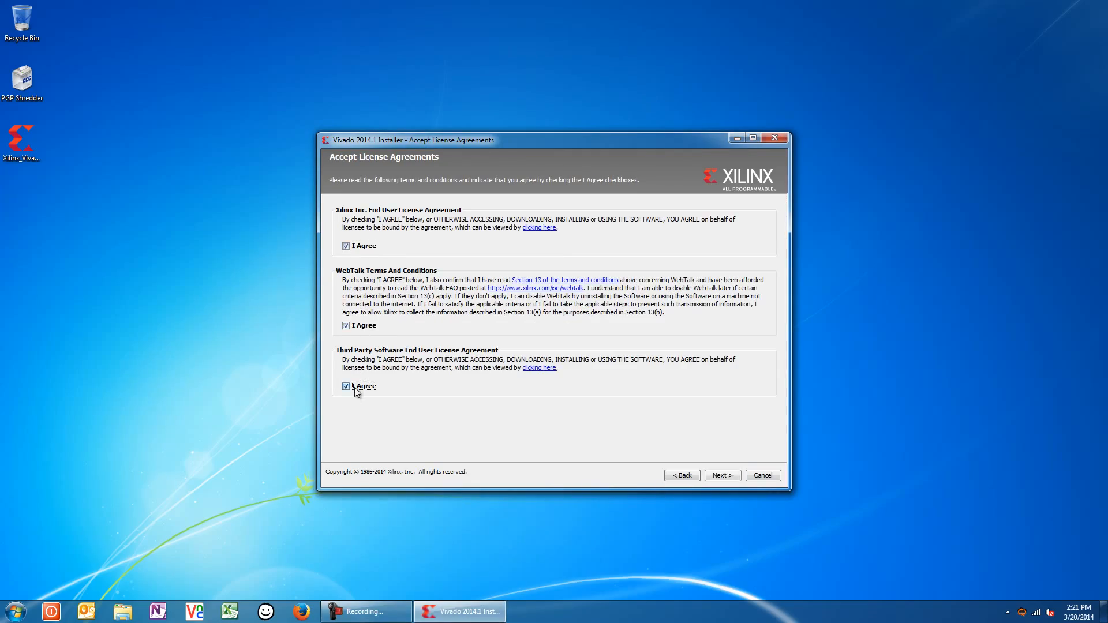
pyautogui.click(715, 473)
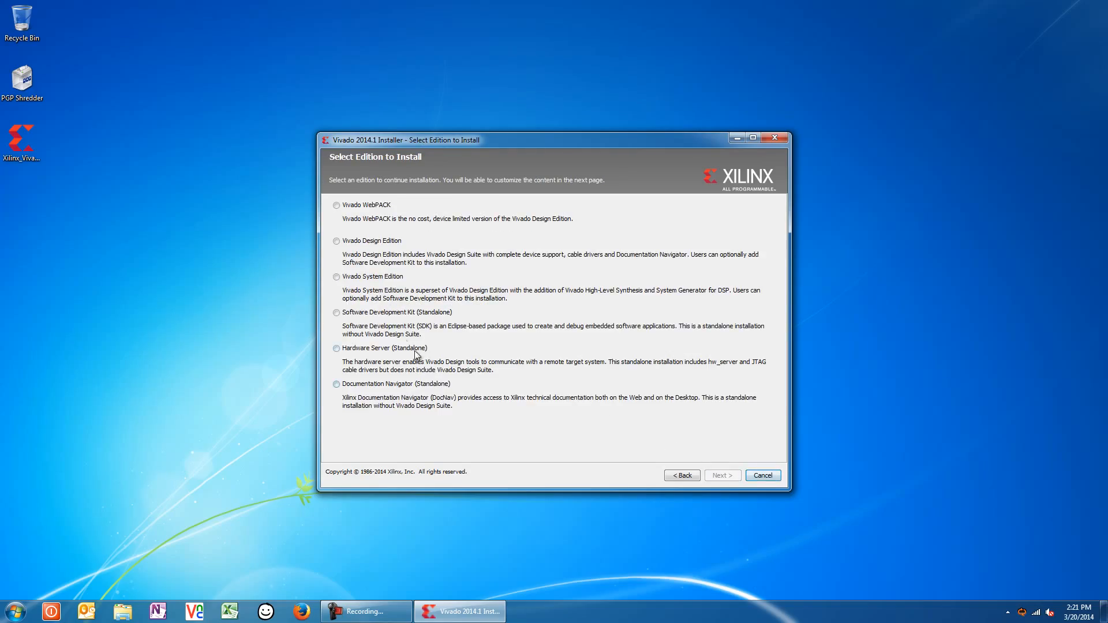
# Choose Vivado Design Edition as the edition to install and continue to its customization page
pyautogui.click(355, 279)
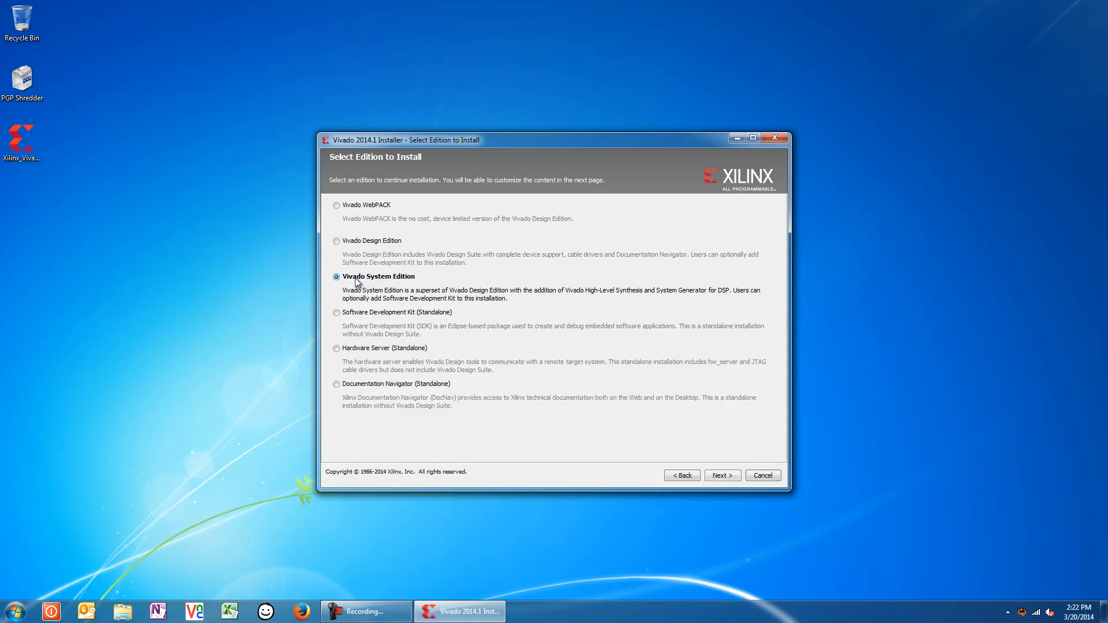
pyautogui.click(365, 244)
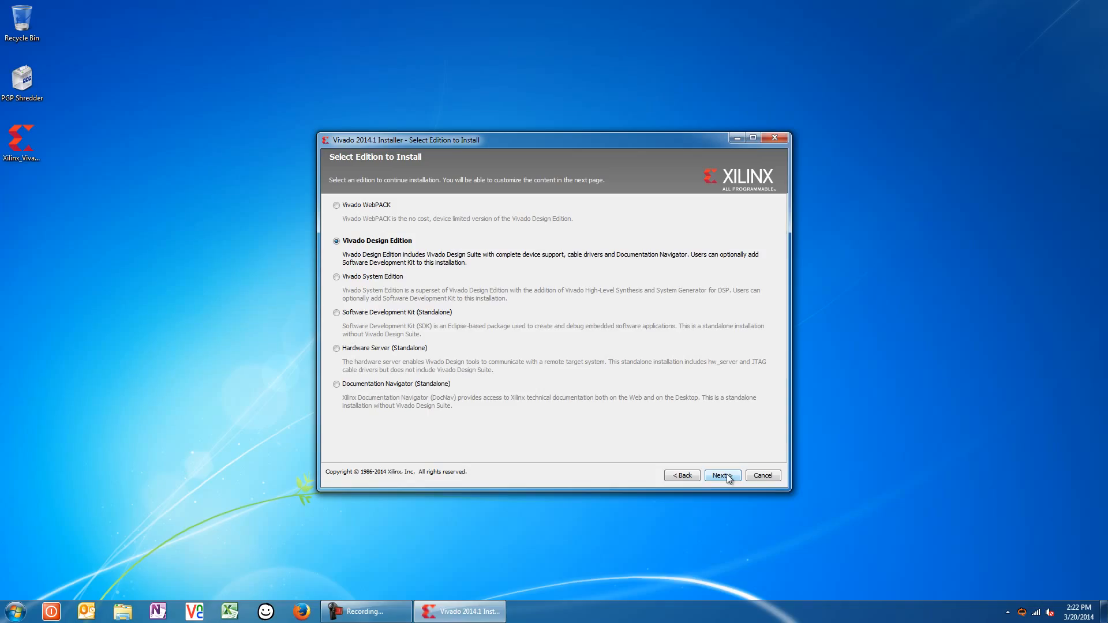
pyautogui.click(726, 474)
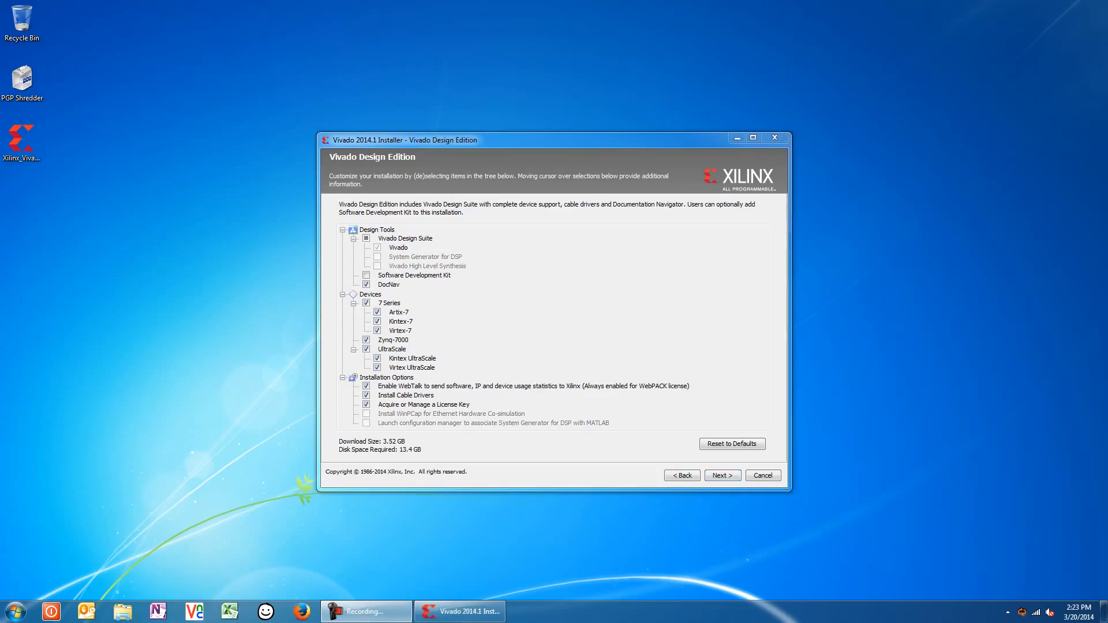
# Exclude the 7 Series and Zynq-7000 devices and the WebTalk option from the installation, and continue to the destination settings
pyautogui.click(367, 303)
pyautogui.click(366, 339)
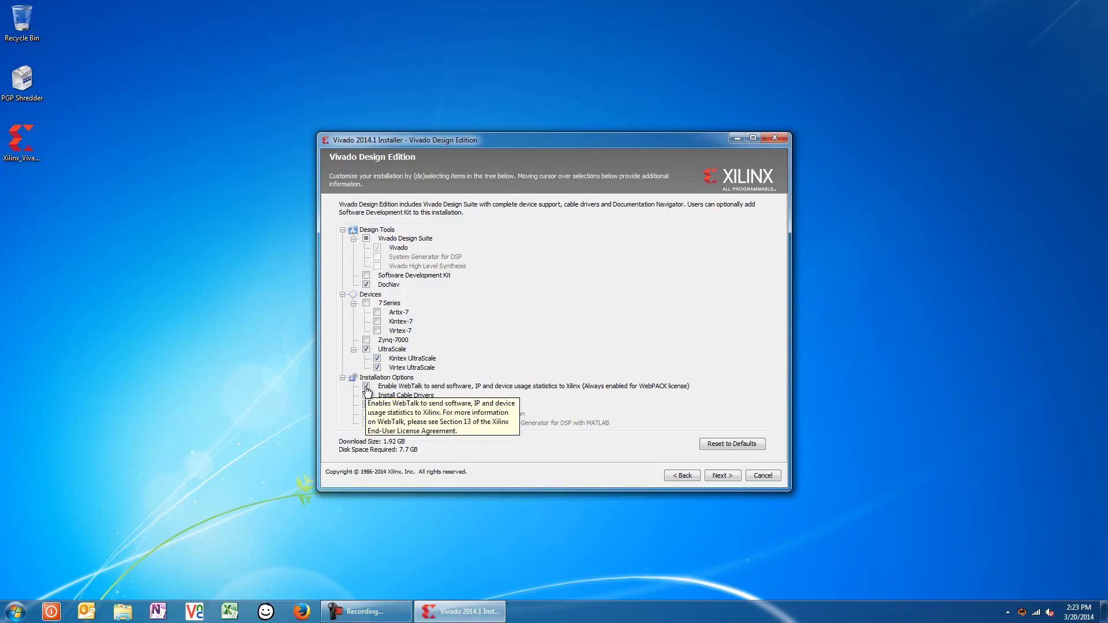
pyautogui.click(367, 387)
pyautogui.click(367, 396)
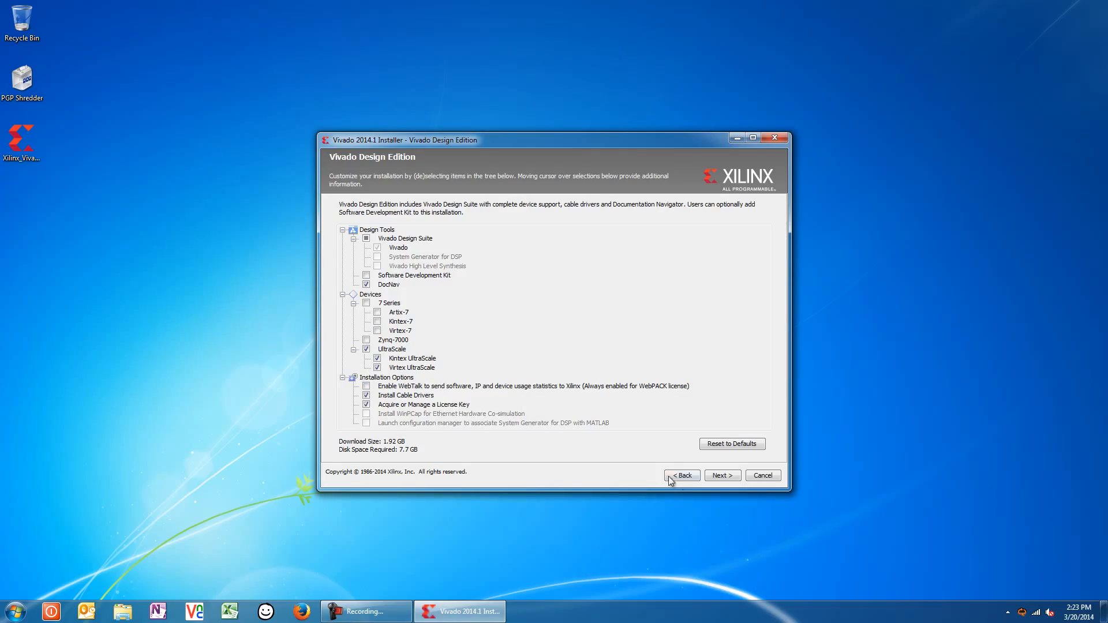
pyautogui.click(720, 475)
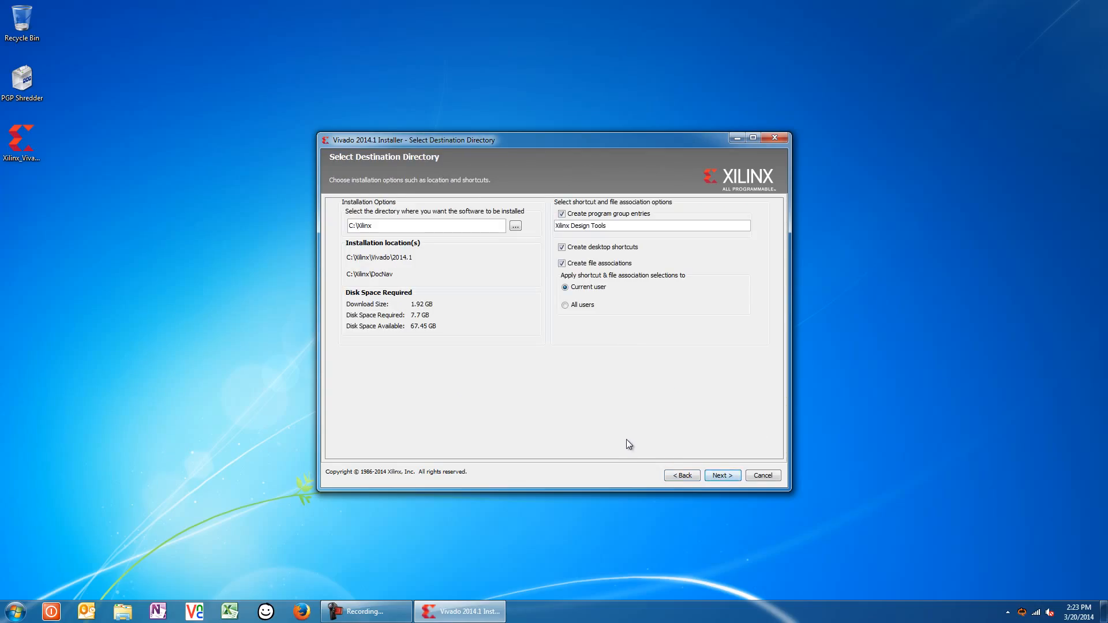
# Install to C:\Xilinx with the default shortcut and file association options, and dismiss the completion message
pyautogui.click(711, 477)
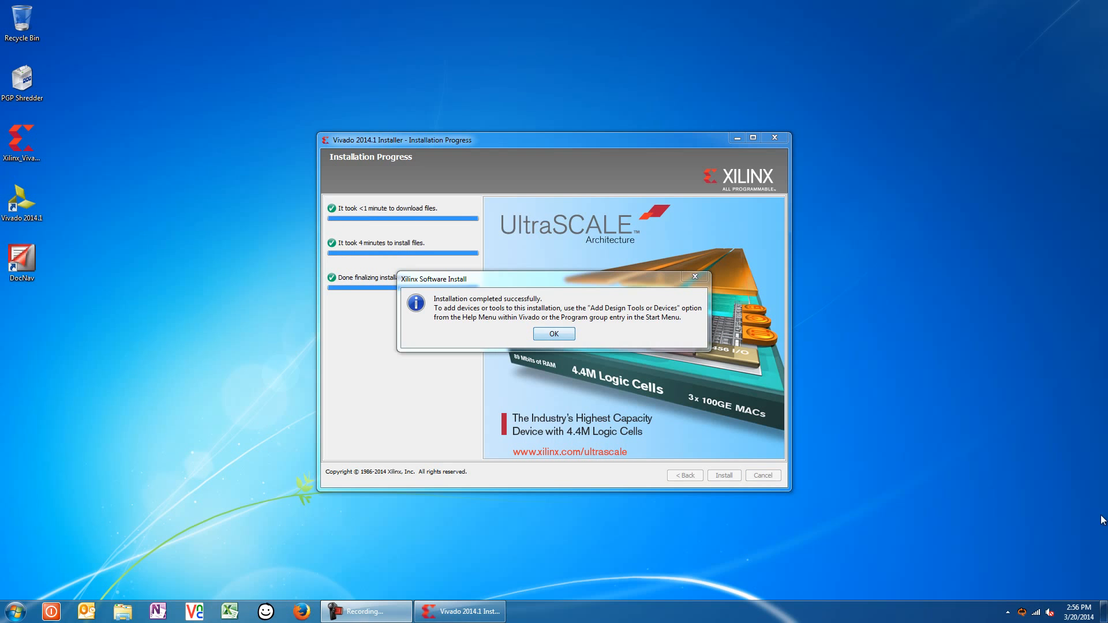
pyautogui.moveTo(533, 283); pyautogui.dragTo(526, 321)
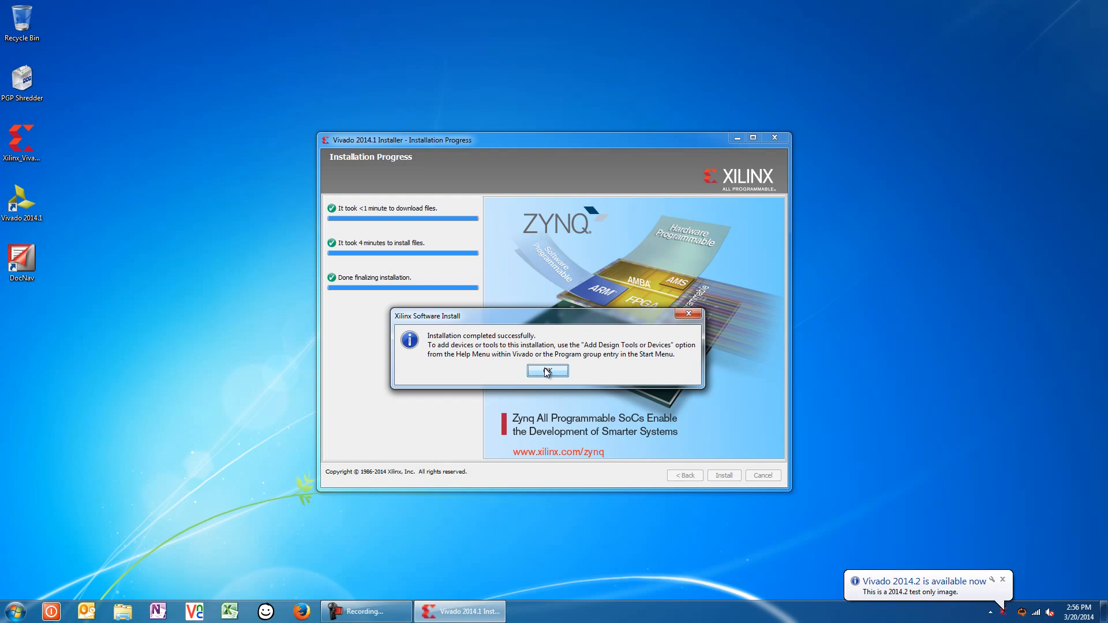
pyautogui.click(547, 372)
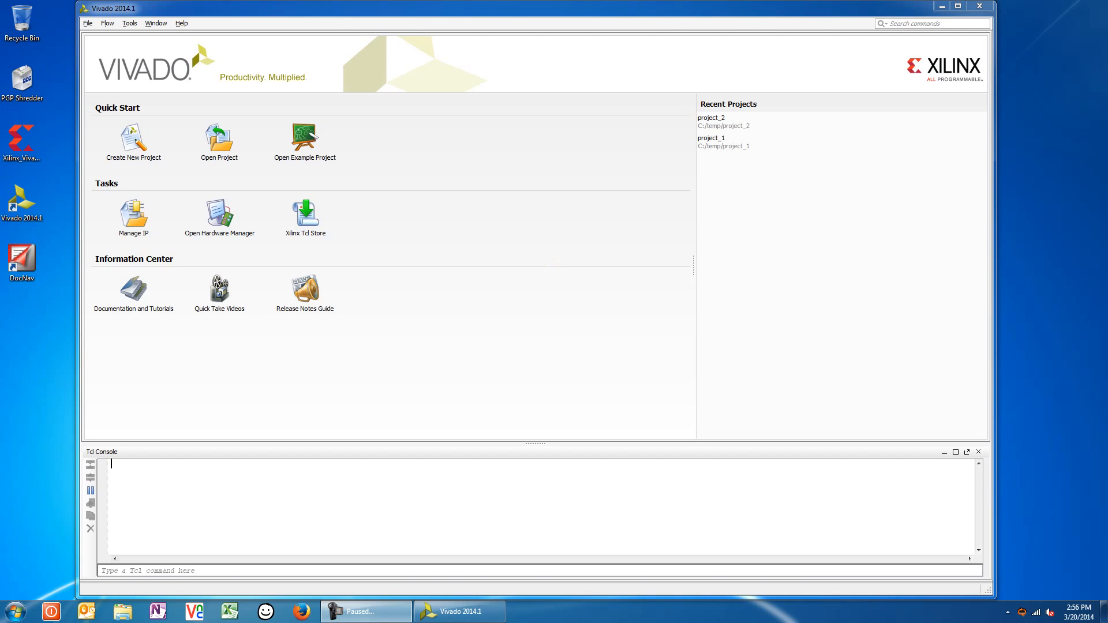
# Launch Add Design Tools or Devices from the Vivado 2014.1 program group and advance to the installation source page
pyautogui.click(16, 613)
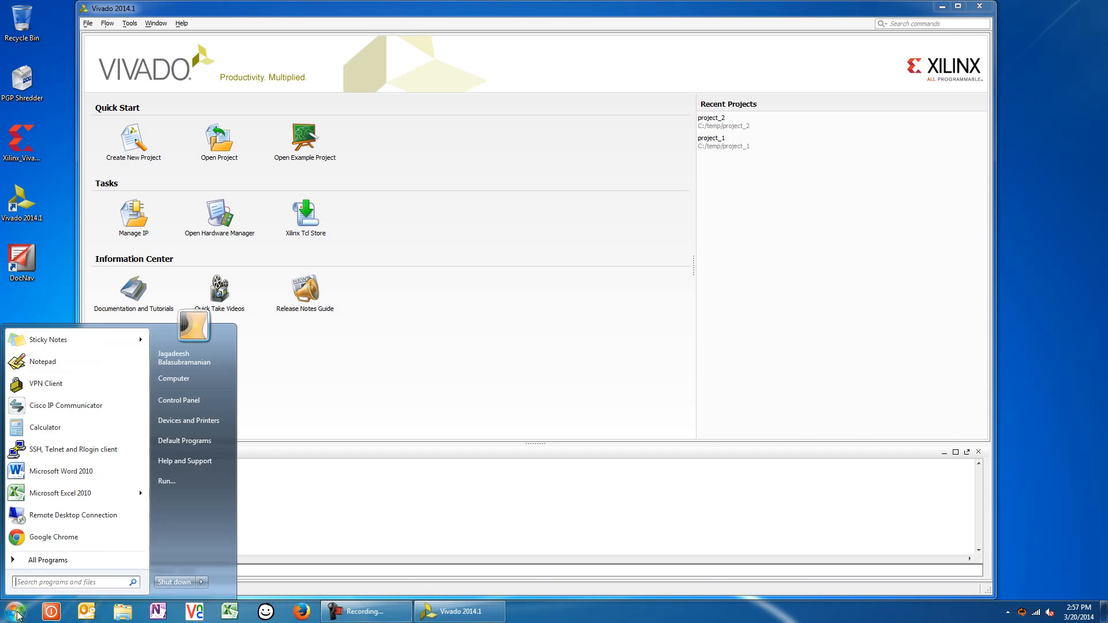
pyautogui.click(23, 560)
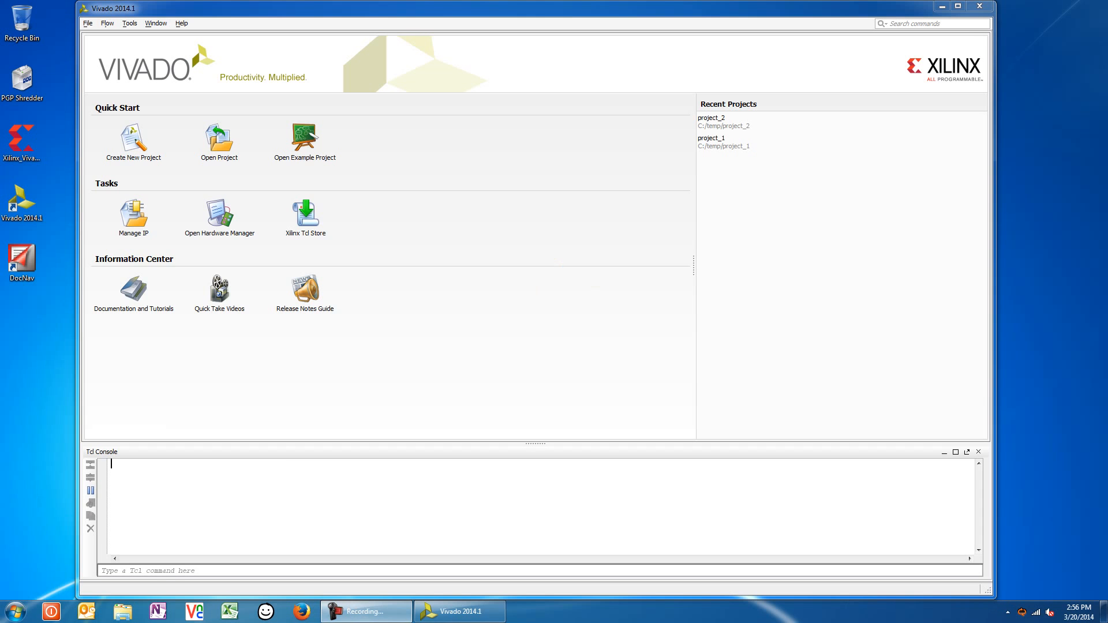
pyautogui.click(18, 612)
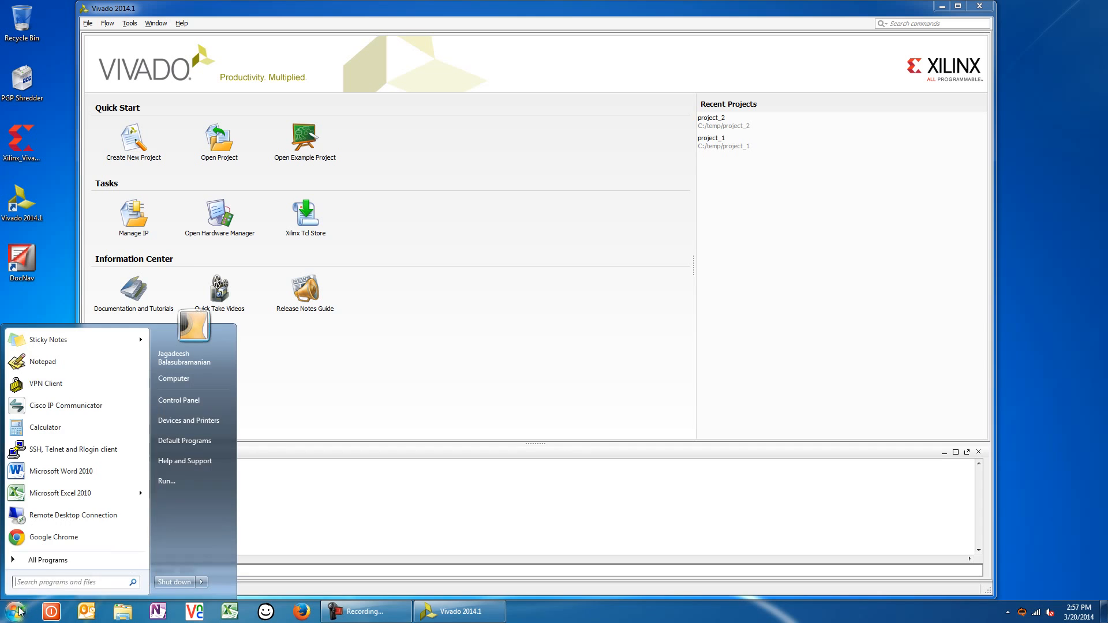
pyautogui.click(52, 561)
pyautogui.scroll(-5, 72, 538)
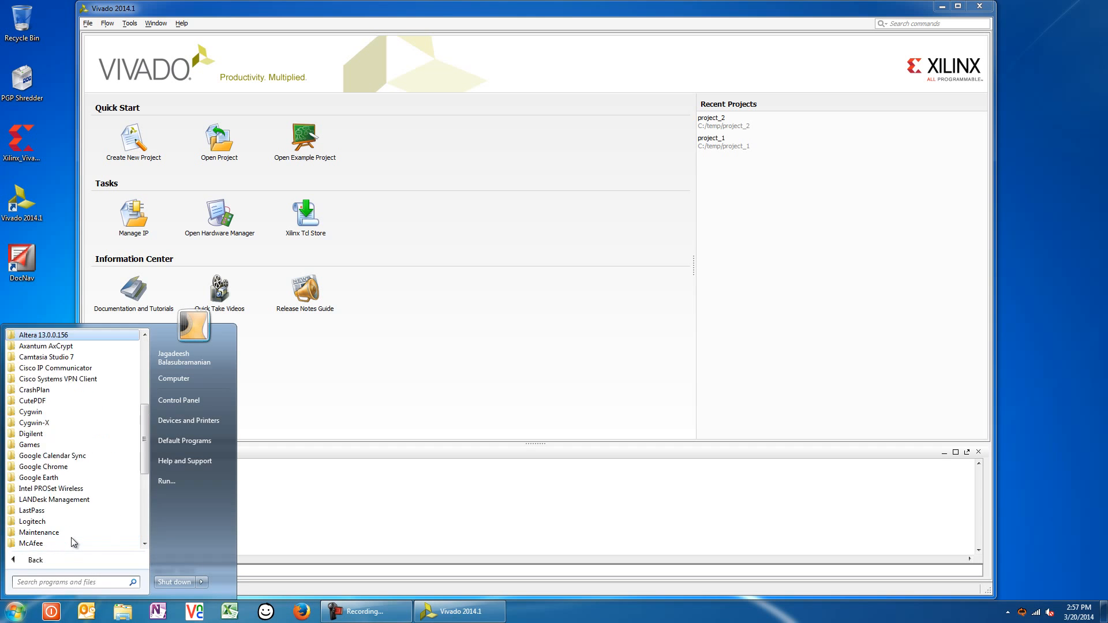
pyautogui.click(70, 543)
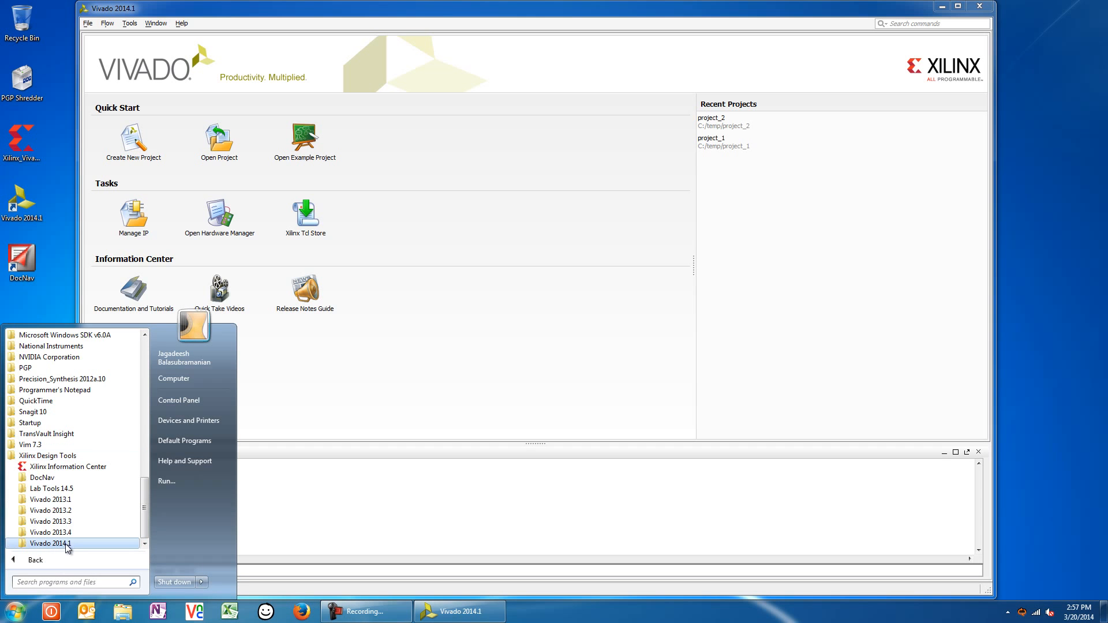
pyautogui.click(66, 544)
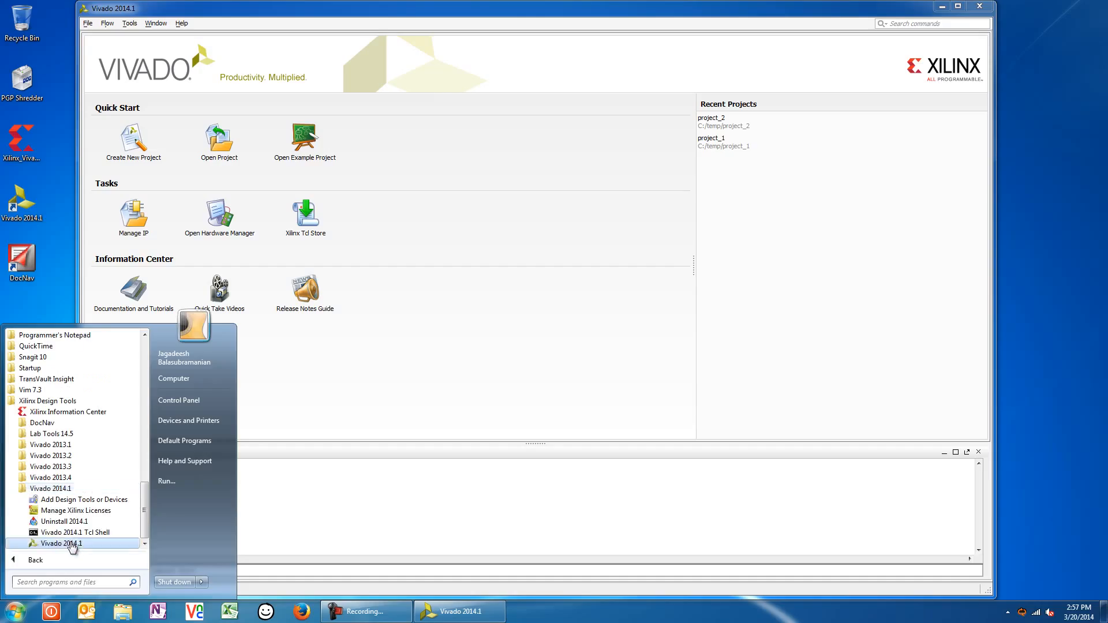
pyautogui.click(87, 499)
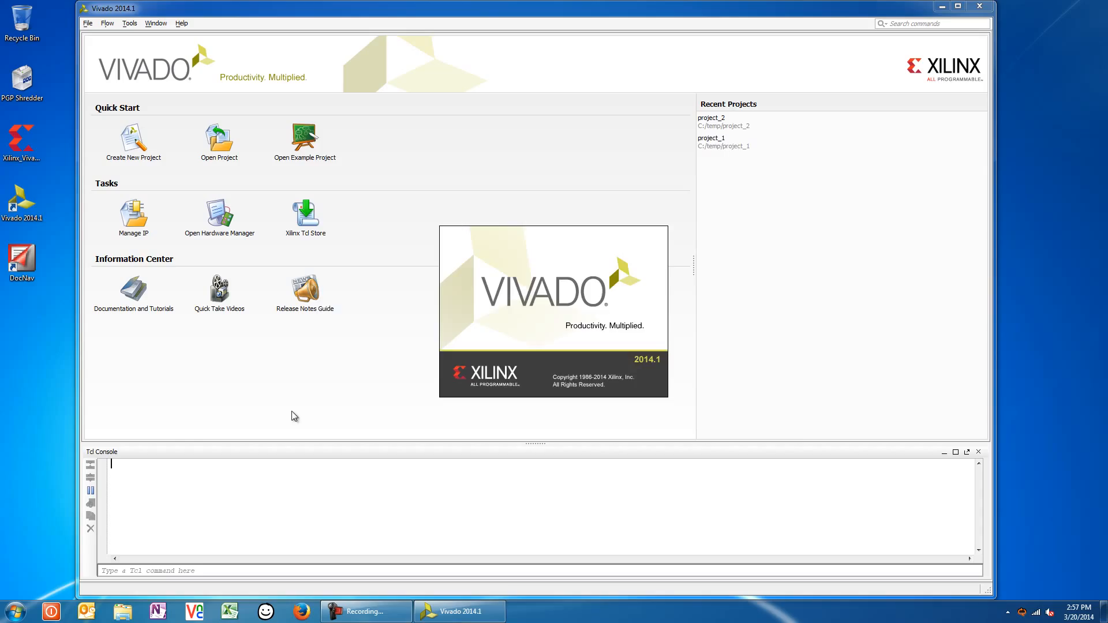
pyautogui.click(721, 475)
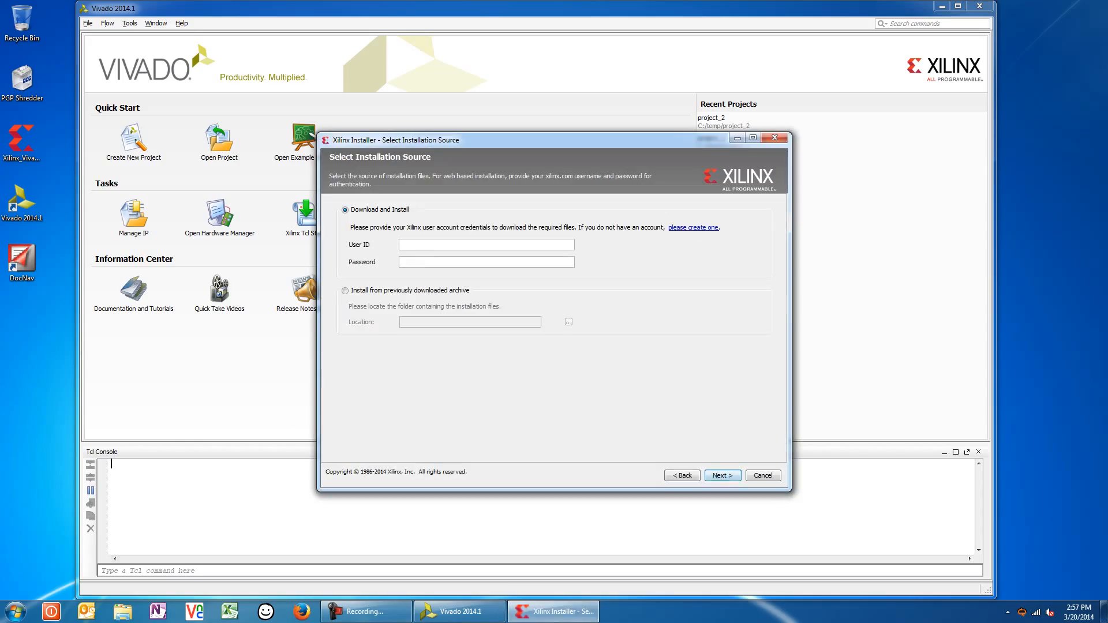
# Use Add Design Tools or Devices within Vivado to install Artix-7 device support into the existing Vivado Design Edition
pyautogui.click(182, 24)
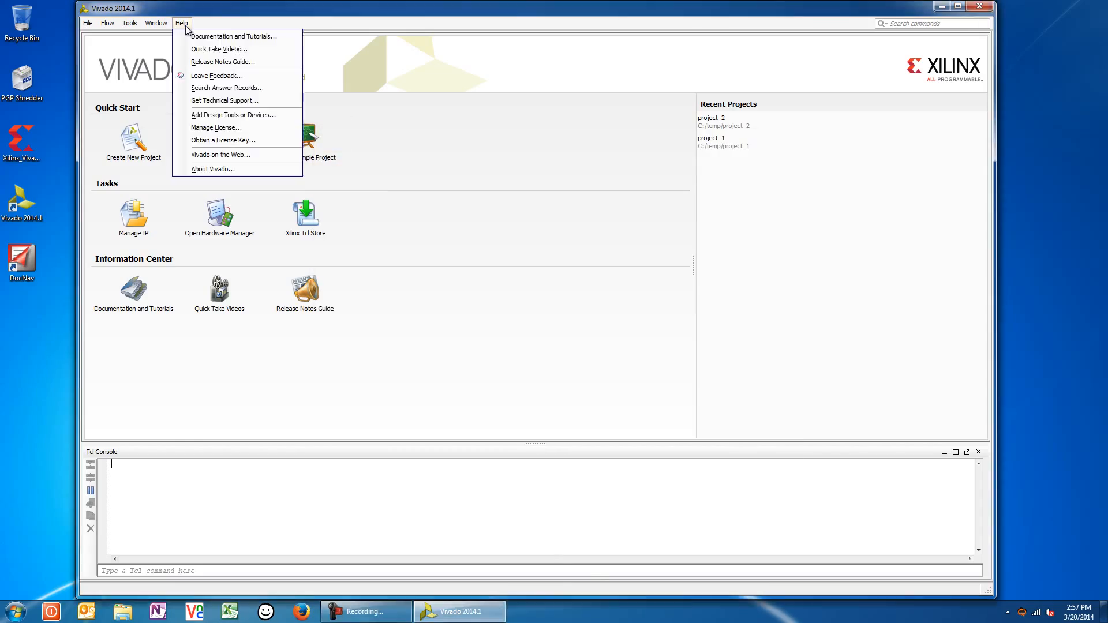
pyautogui.click(211, 114)
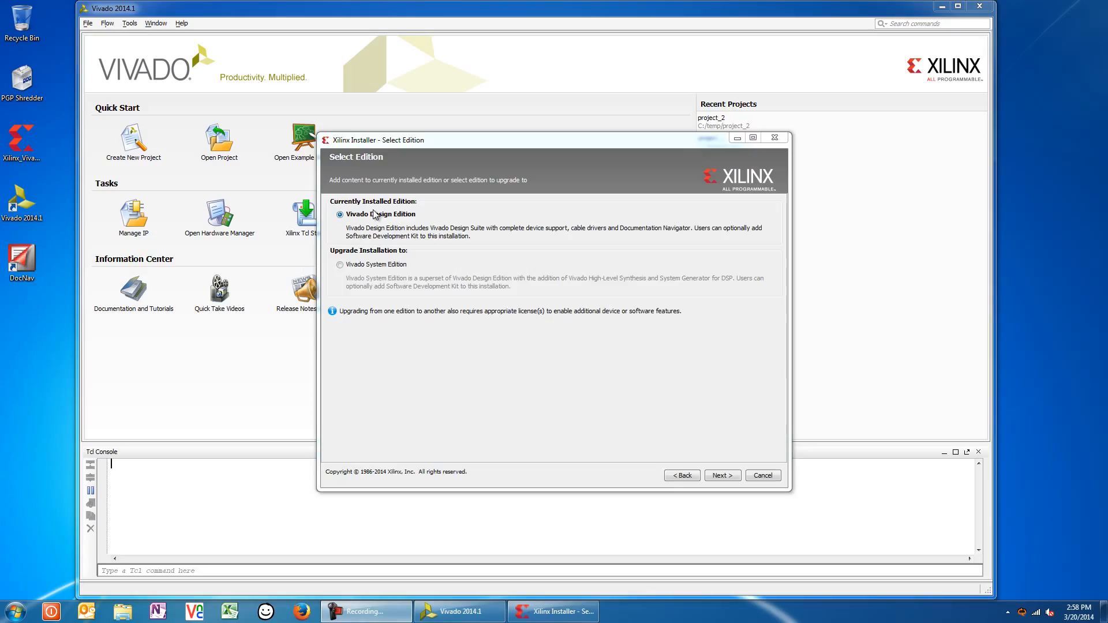
pyautogui.click(721, 476)
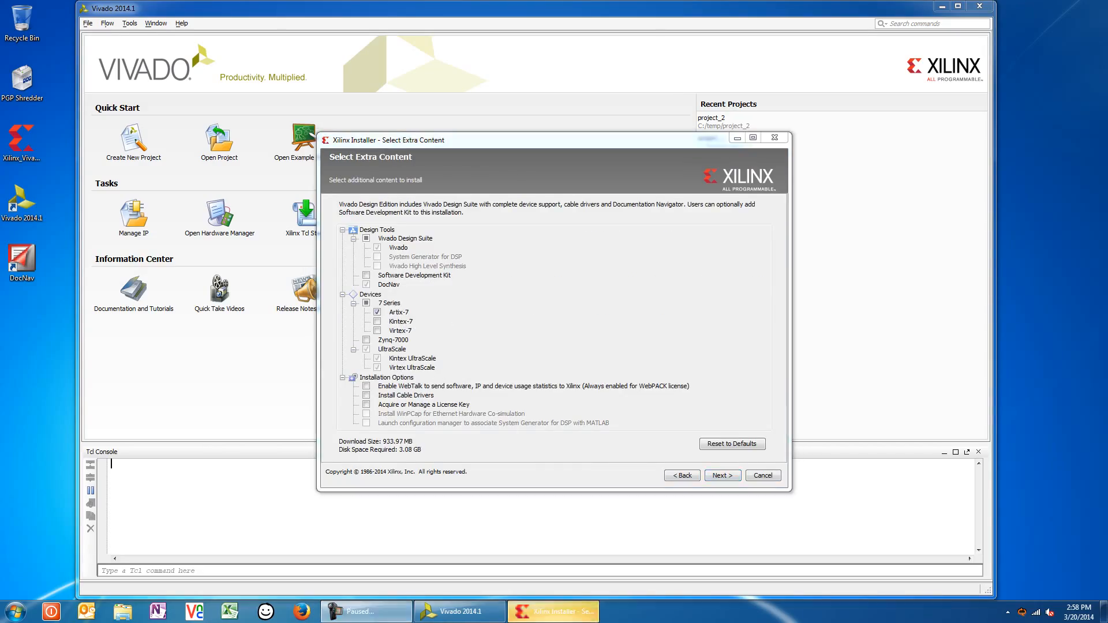
pyautogui.click(728, 477)
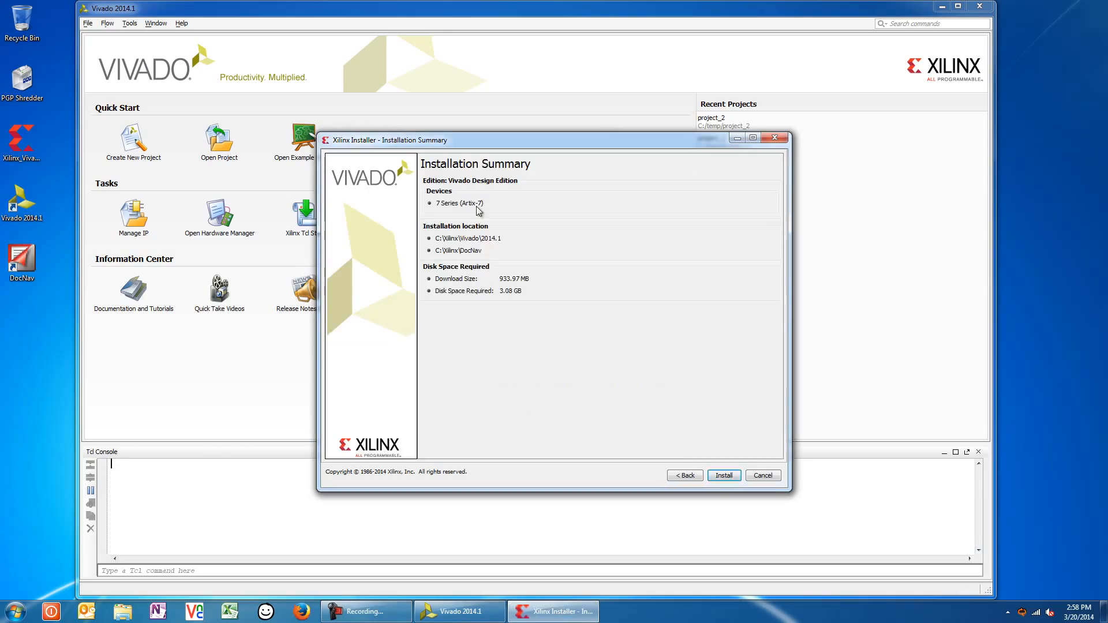
pyautogui.click(724, 476)
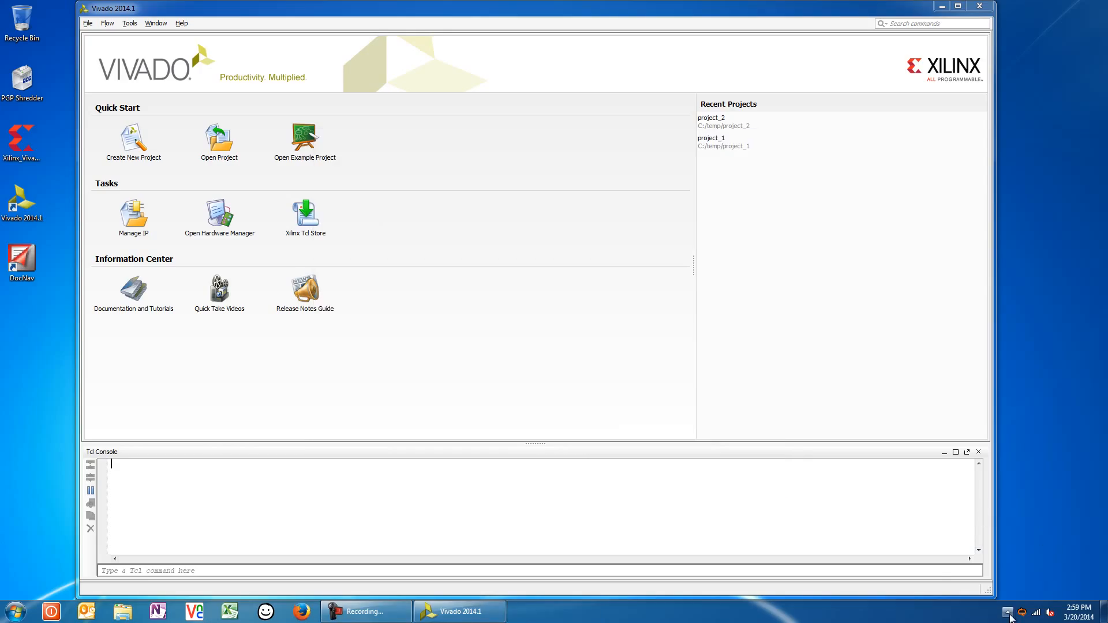
# Open the Xilinx Information Center from the hidden system tray icons to view its notifications
pyautogui.click(1009, 613)
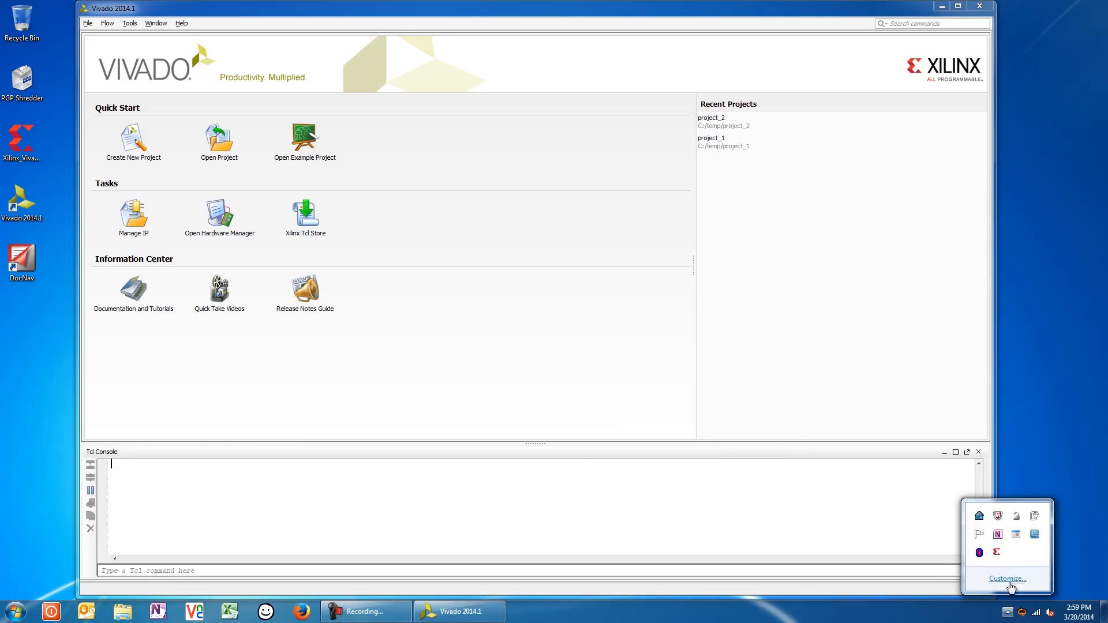
pyautogui.click(996, 552)
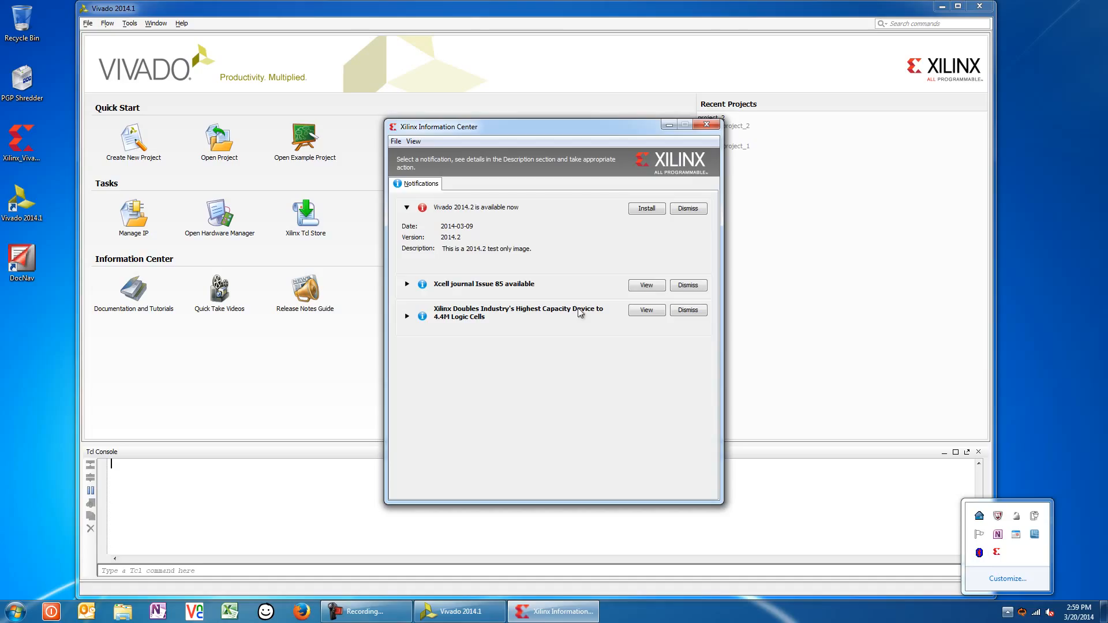